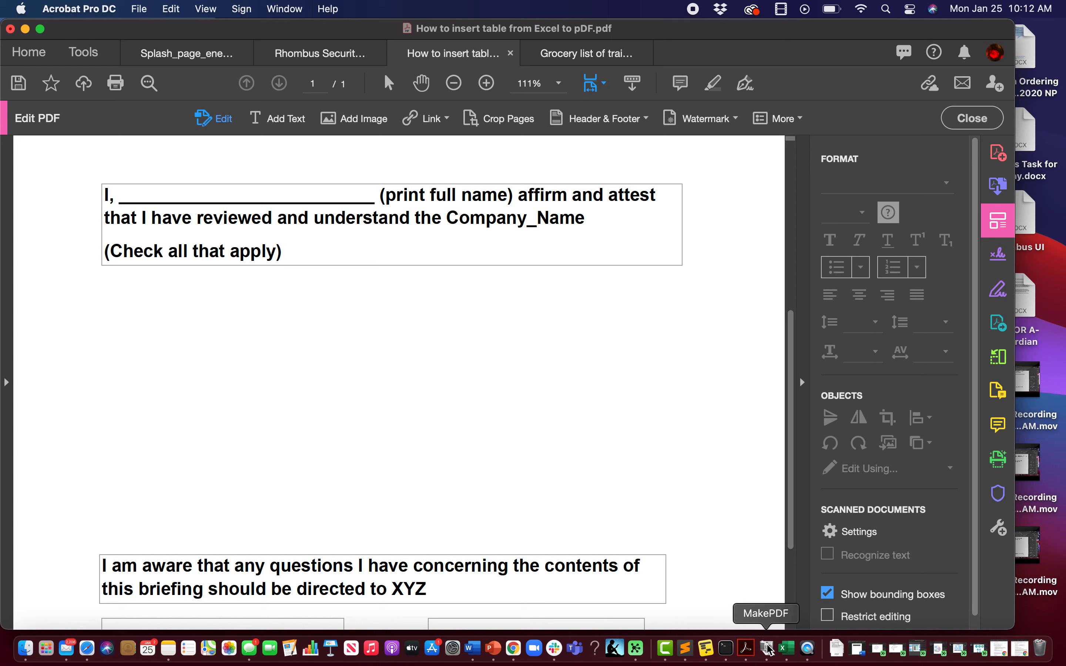
# Switch to Excel, open the recent workbook "Grocery list of training modules" and select the checklist range C2:M27
pyautogui.click(789, 657)
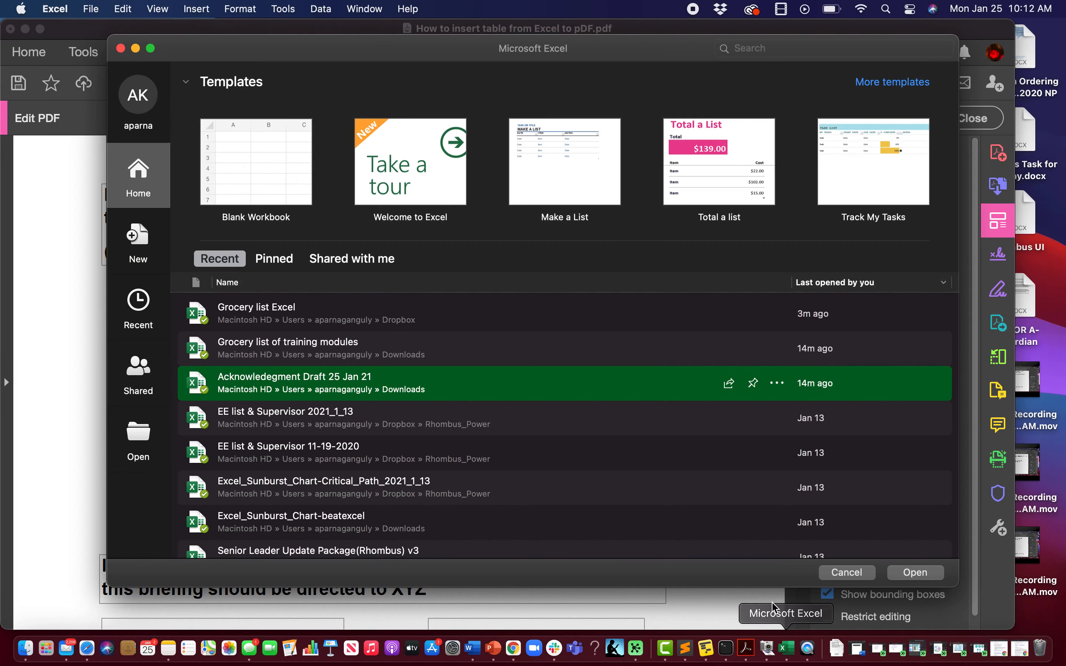
pyautogui.doubleClick(338, 346)
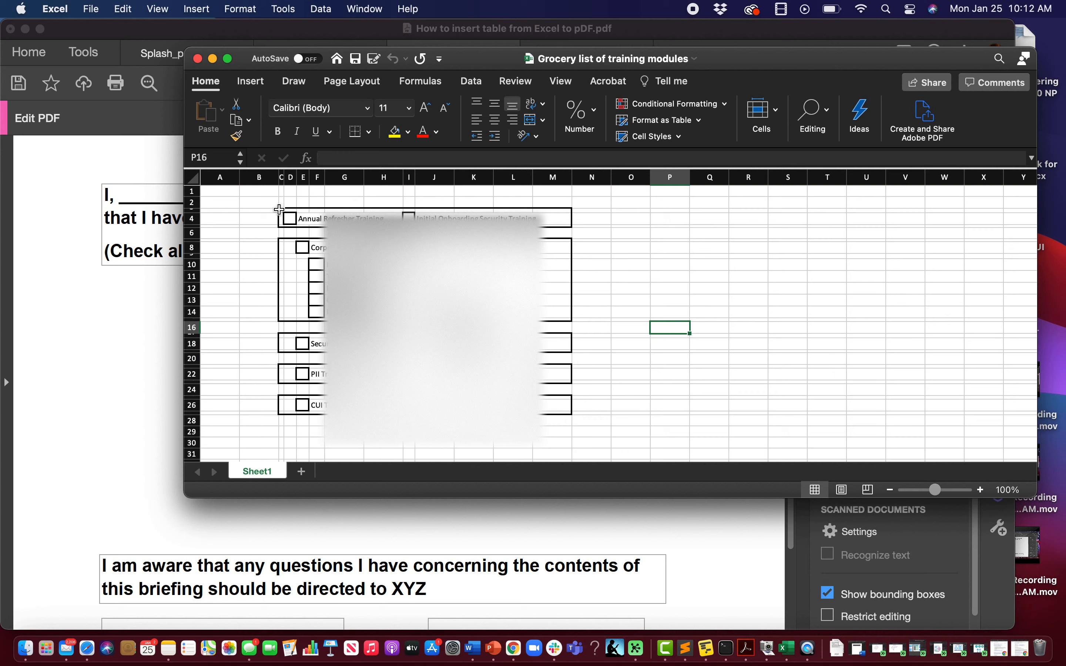
pyautogui.moveTo(263, 203); pyautogui.dragTo(341, 266)
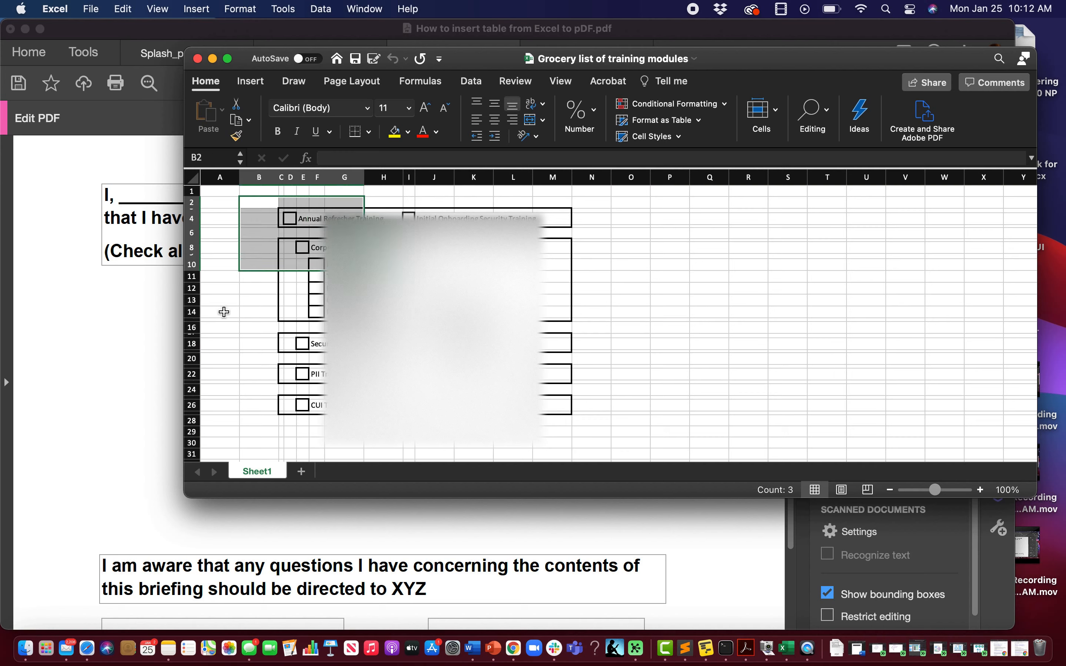
pyautogui.click(224, 313)
pyautogui.moveTo(278, 203); pyautogui.dragTo(344, 267)
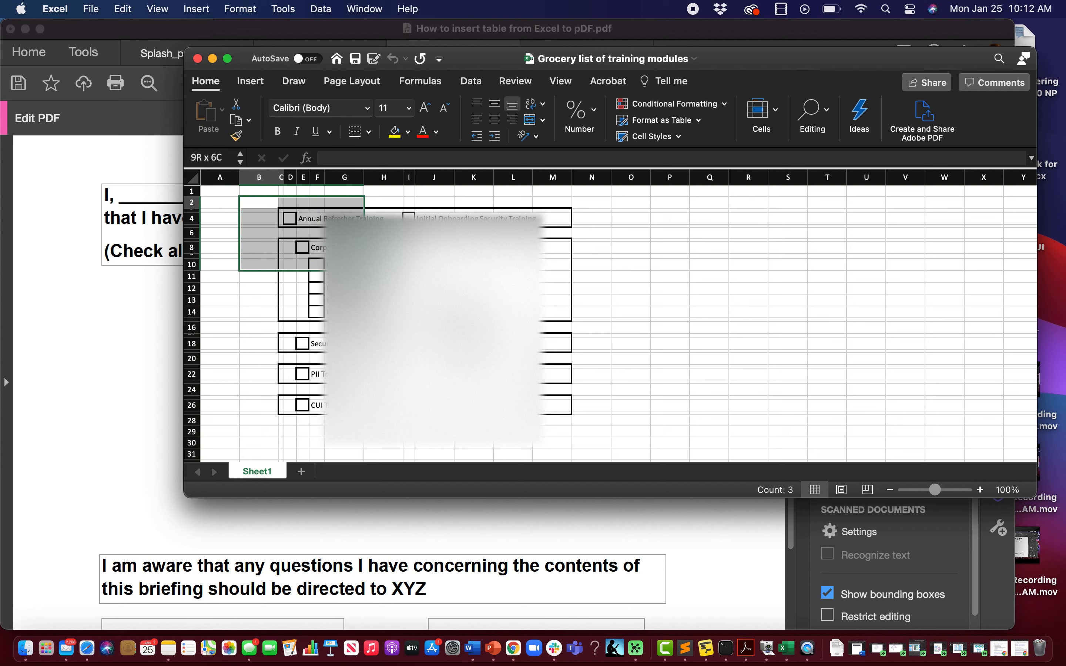
pyautogui.click(396, 201)
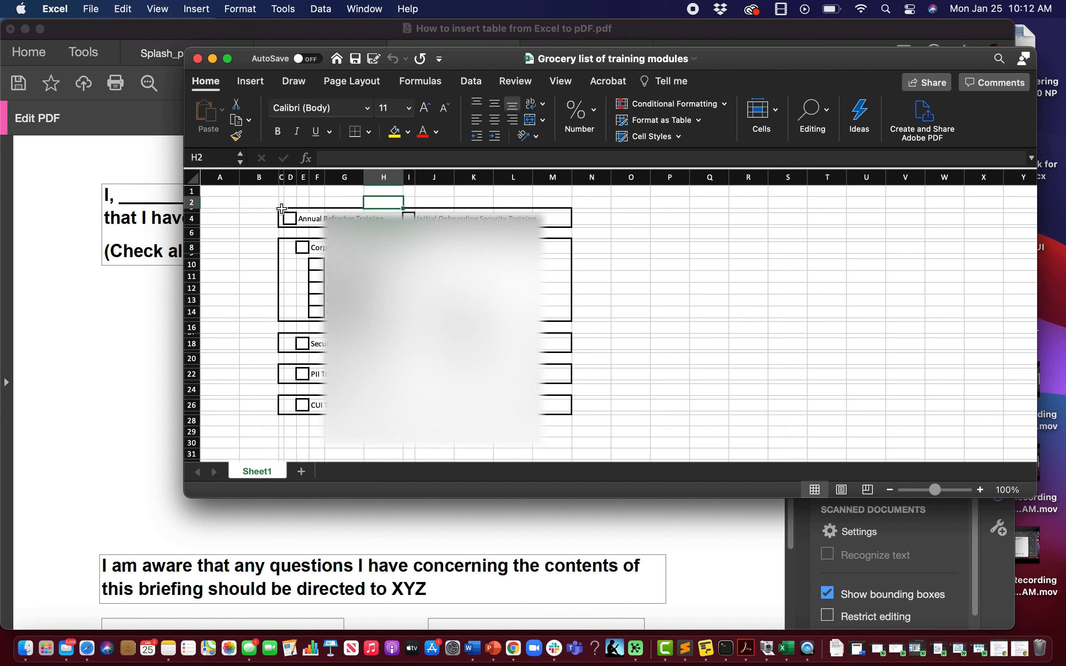
pyautogui.moveTo(281, 208); pyautogui.dragTo(557, 414)
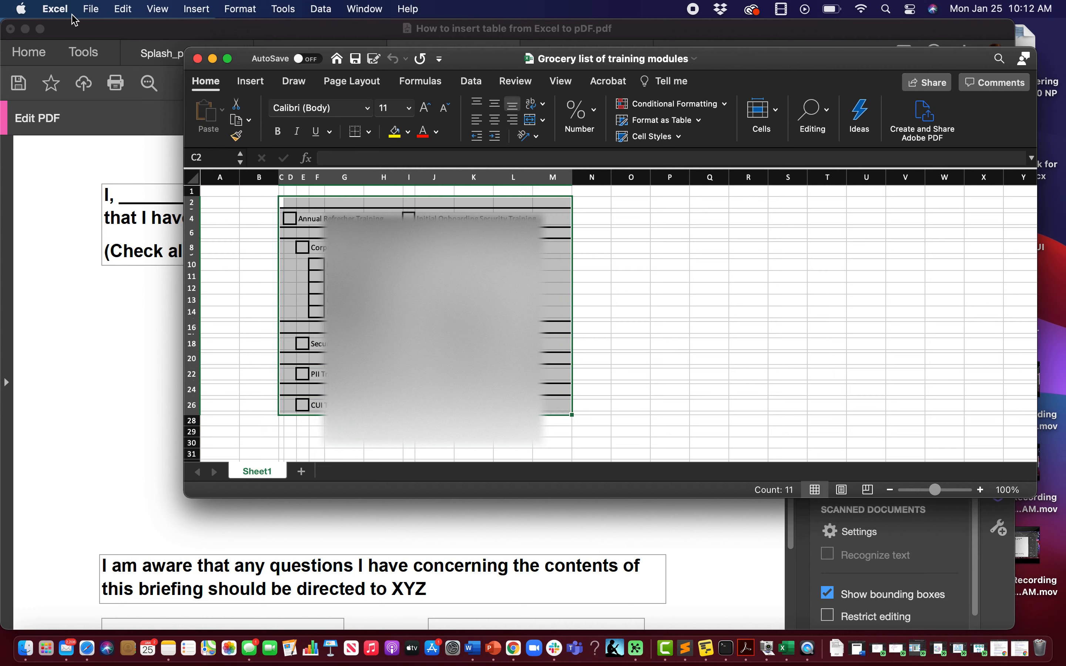
# Set up saving only the selected cells C2:M27 as a PDF, cancel the save and close the workbook
pyautogui.click(87, 9)
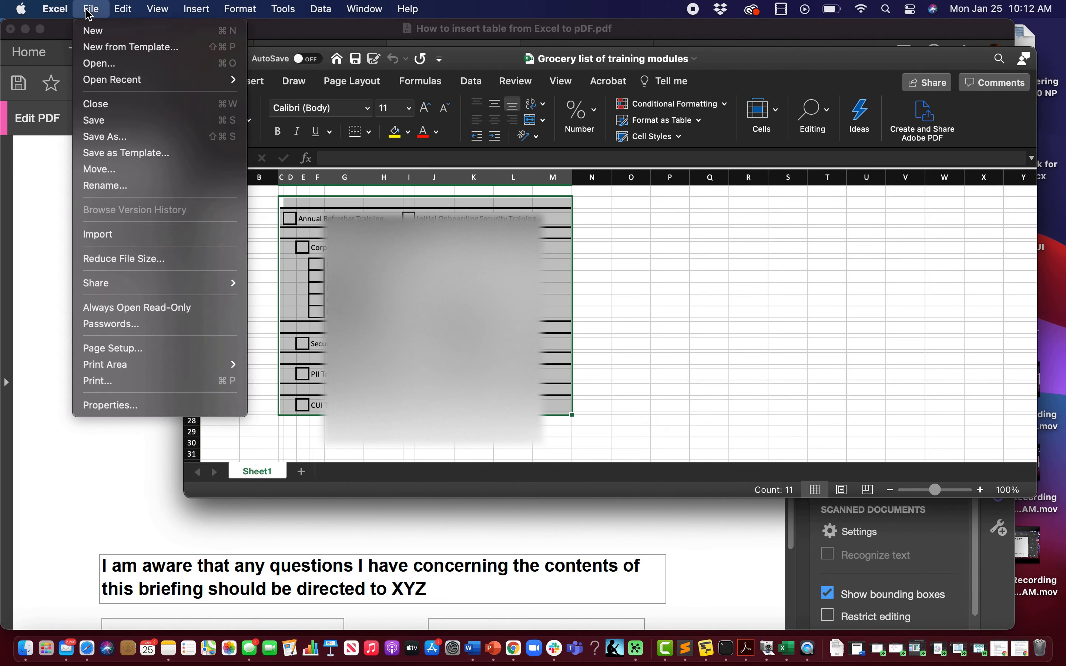
pyautogui.click(108, 134)
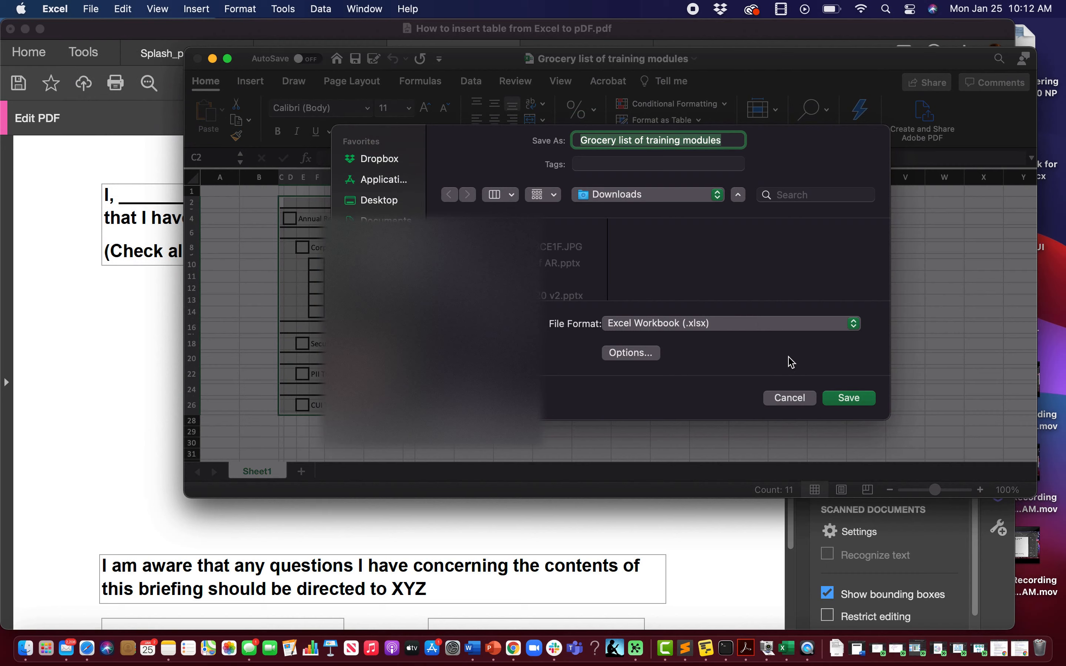
pyautogui.click(854, 326)
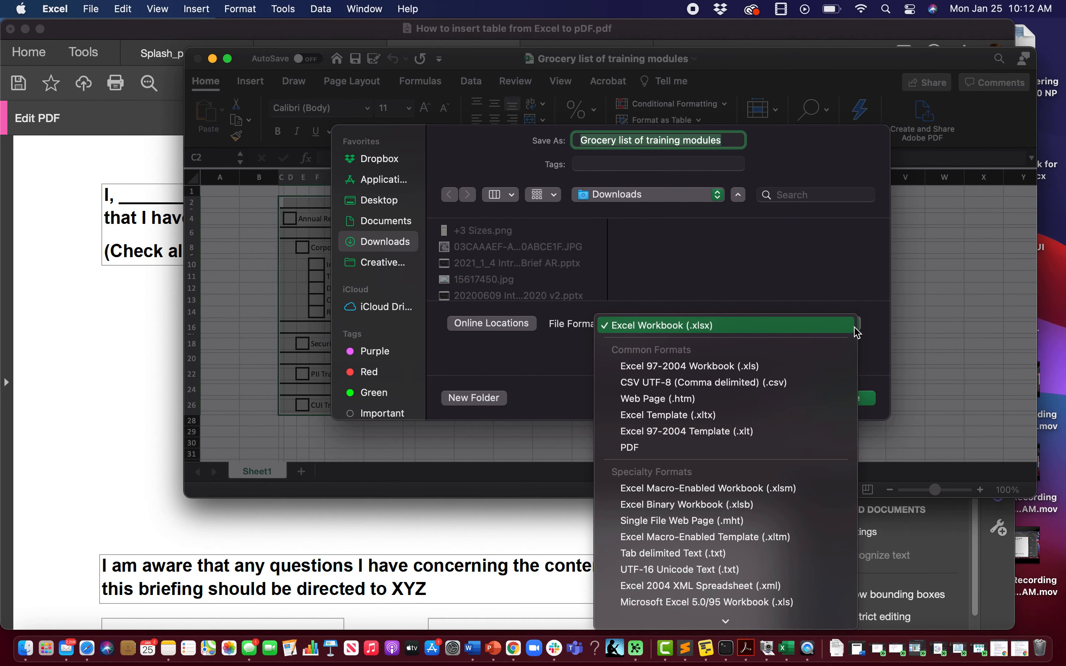
pyautogui.click(751, 454)
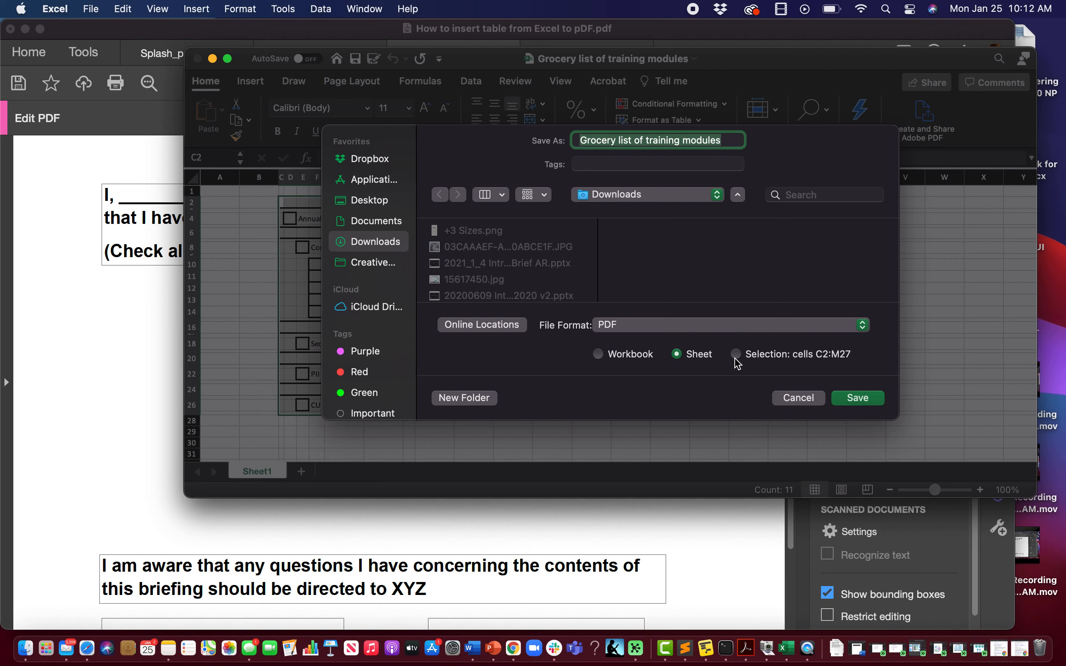
pyautogui.click(736, 357)
pyautogui.click(799, 398)
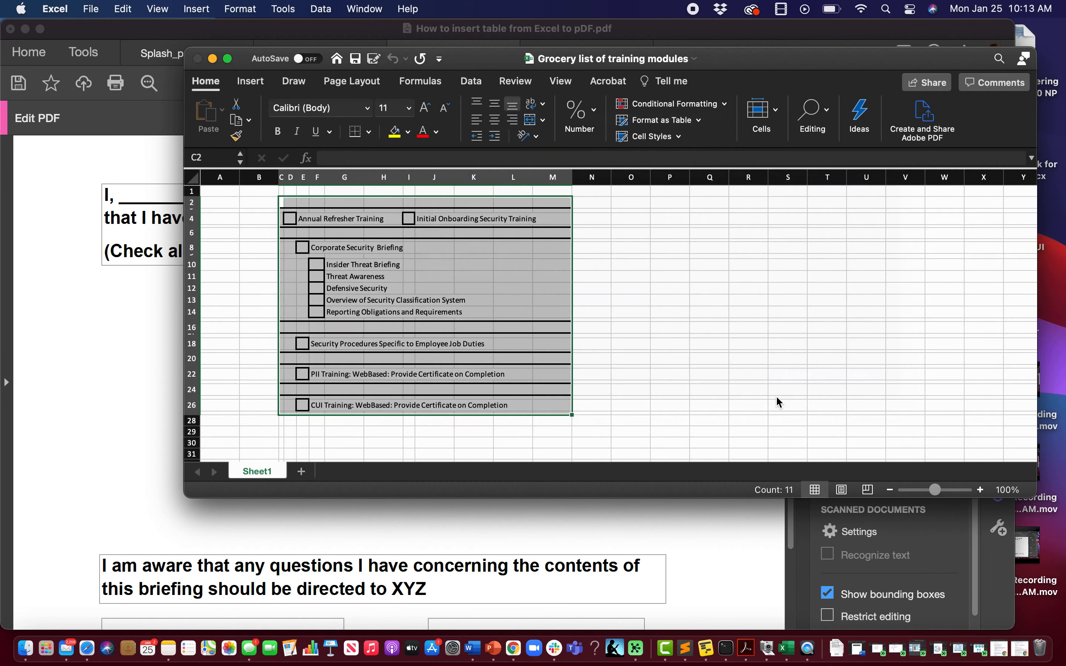
pyautogui.click(198, 59)
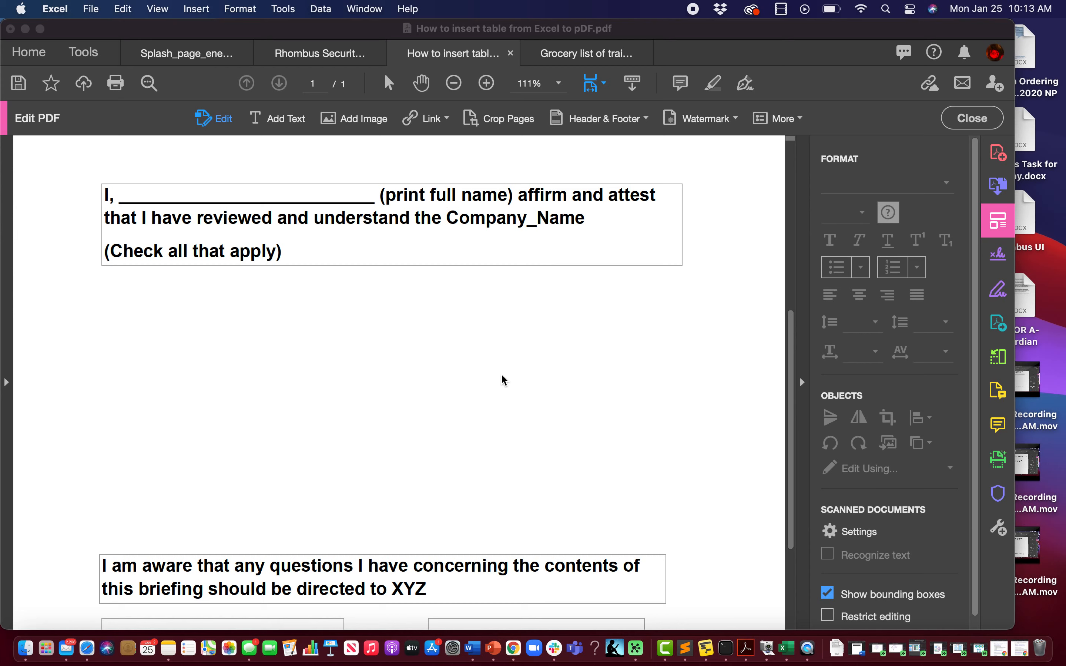
# Switch to Acrobat, make the "Grocery list of training modules" PDF editable and copy its entire checklist table
pyautogui.click(593, 56)
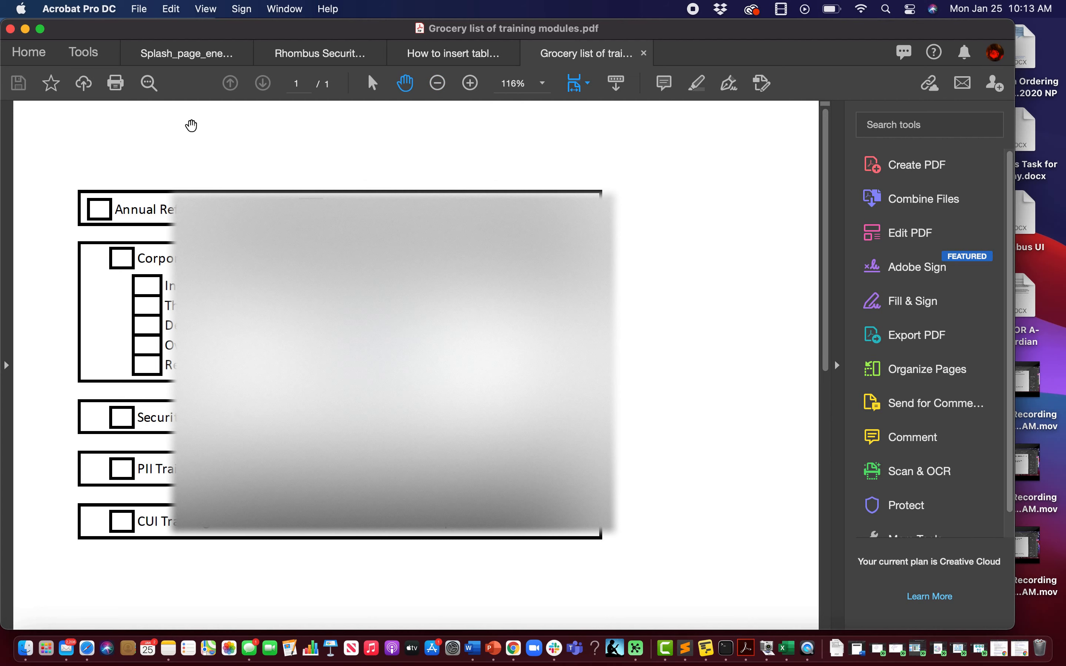
pyautogui.click(923, 236)
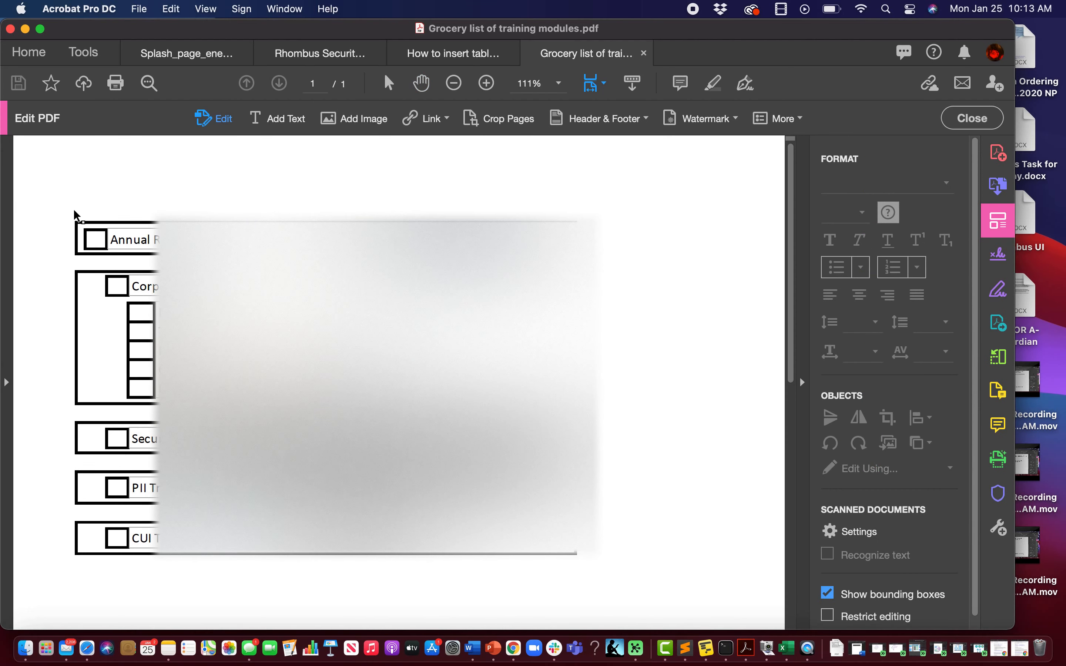
pyautogui.moveTo(62, 201); pyautogui.dragTo(630, 586)
pyautogui.press('super+c')
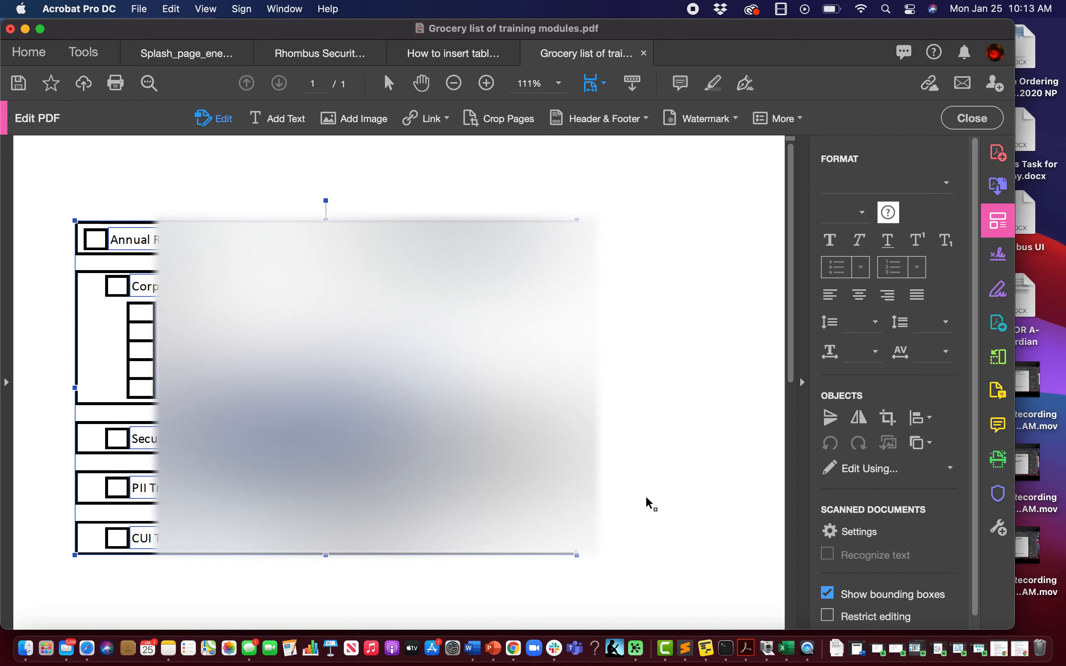
# Paste the copied checklist table into the blank area of "How to insert table from Excel to pDF.pdf"
pyautogui.click(467, 53)
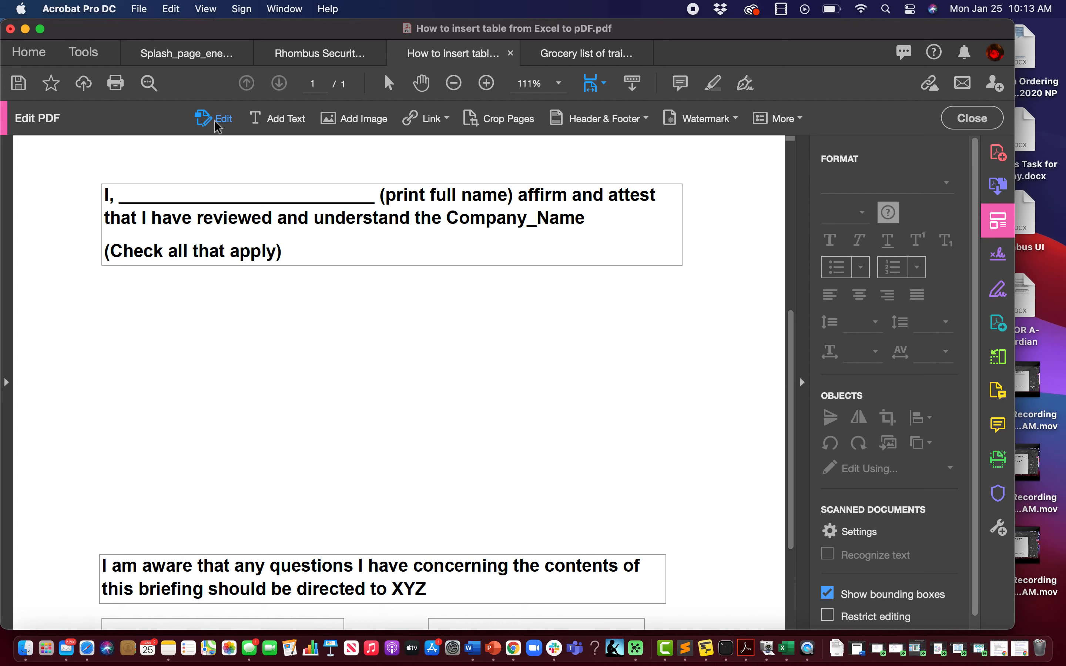
pyautogui.click(424, 88)
pyautogui.rightClick(183, 329)
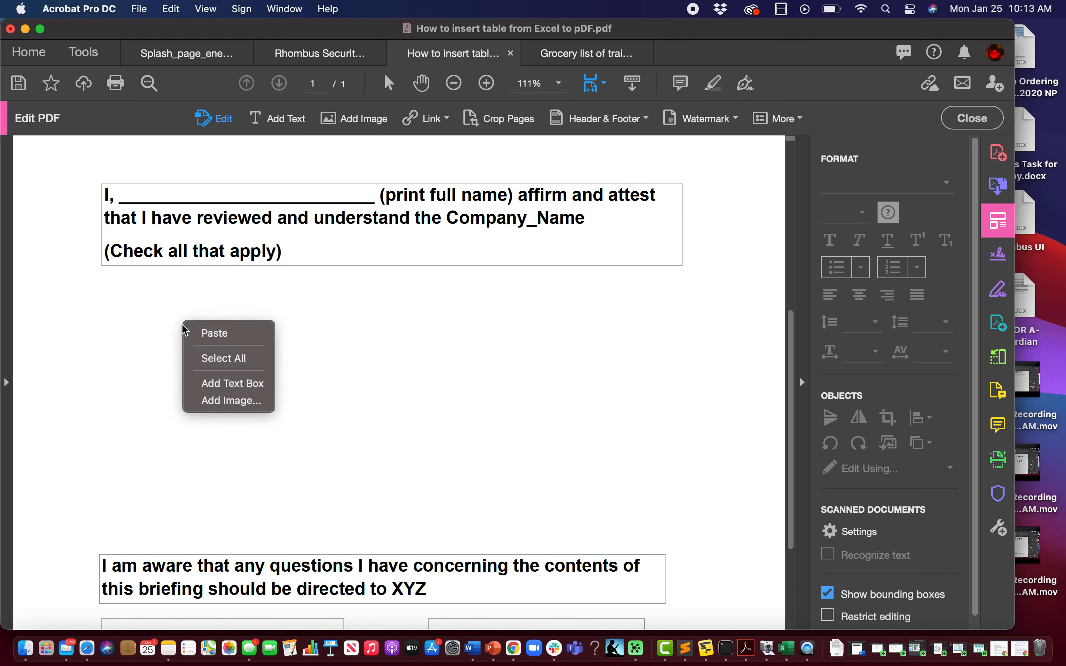
pyautogui.click(212, 333)
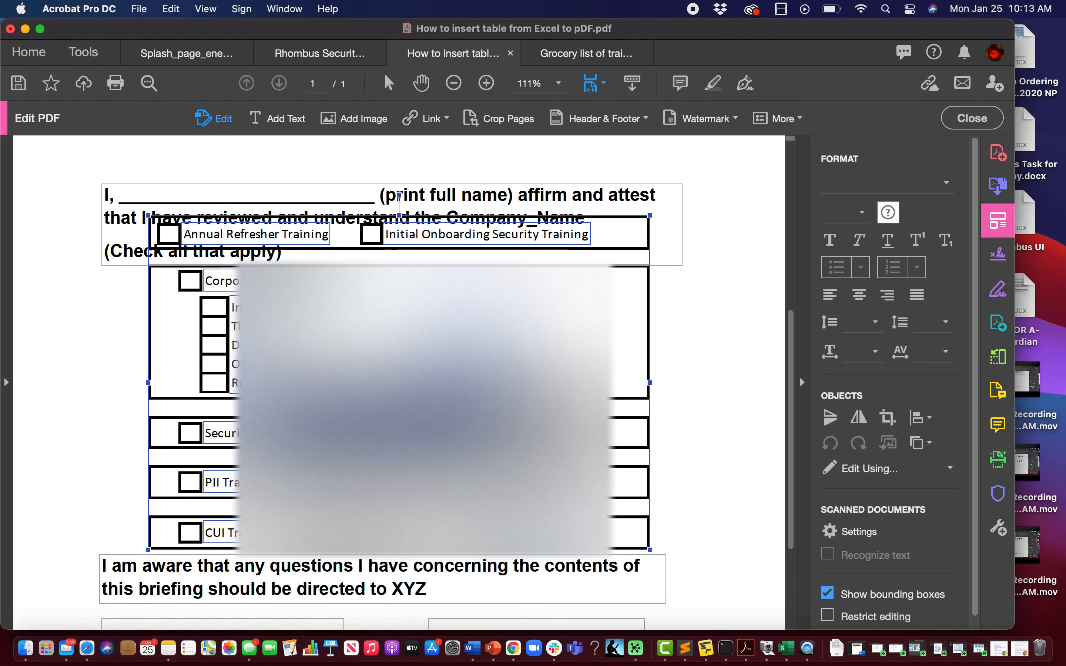
# Move the "I am aware that any questions" statement and the Employee Signature and Date blocks down together, leaving space below the pasted table
pyautogui.scroll(-3, 697, 280)
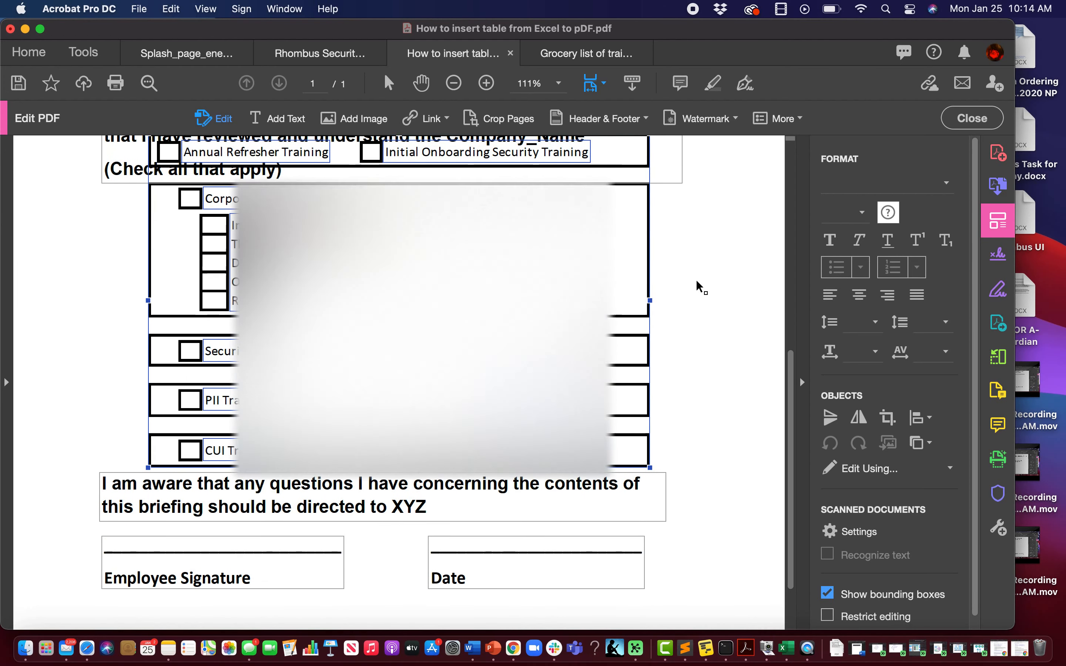
pyautogui.scroll(3, 697, 279)
pyautogui.scroll(-5, 697, 279)
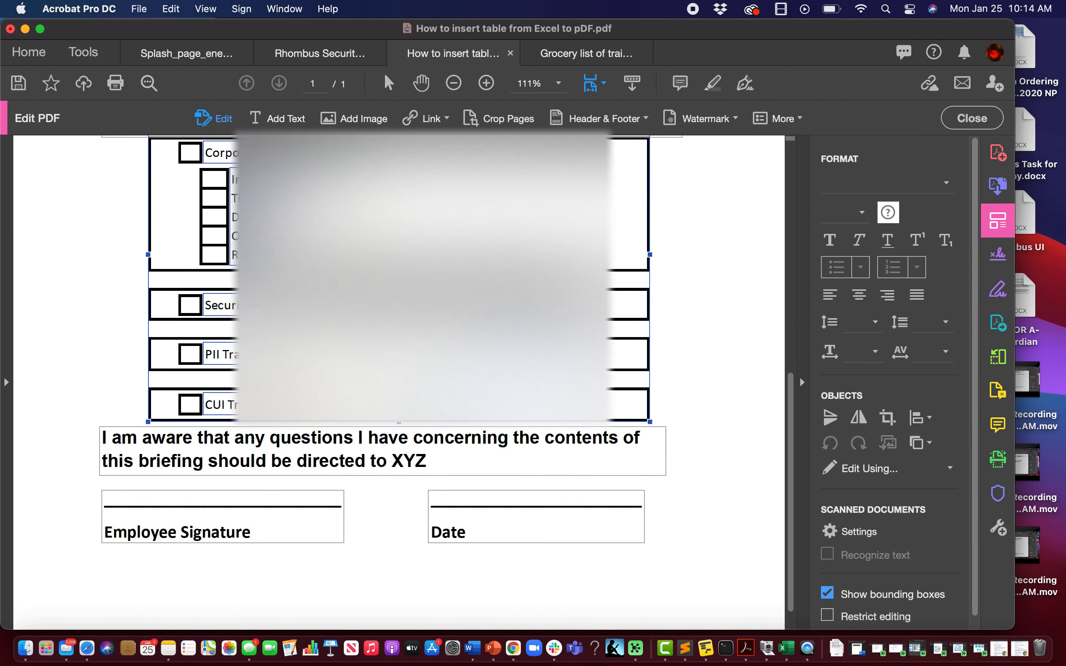
pyautogui.moveTo(84, 420)
pyautogui.mouseDown()
pyautogui.moveTo(329, 495)
pyautogui.moveTo(697, 563)
pyautogui.mouseUp()
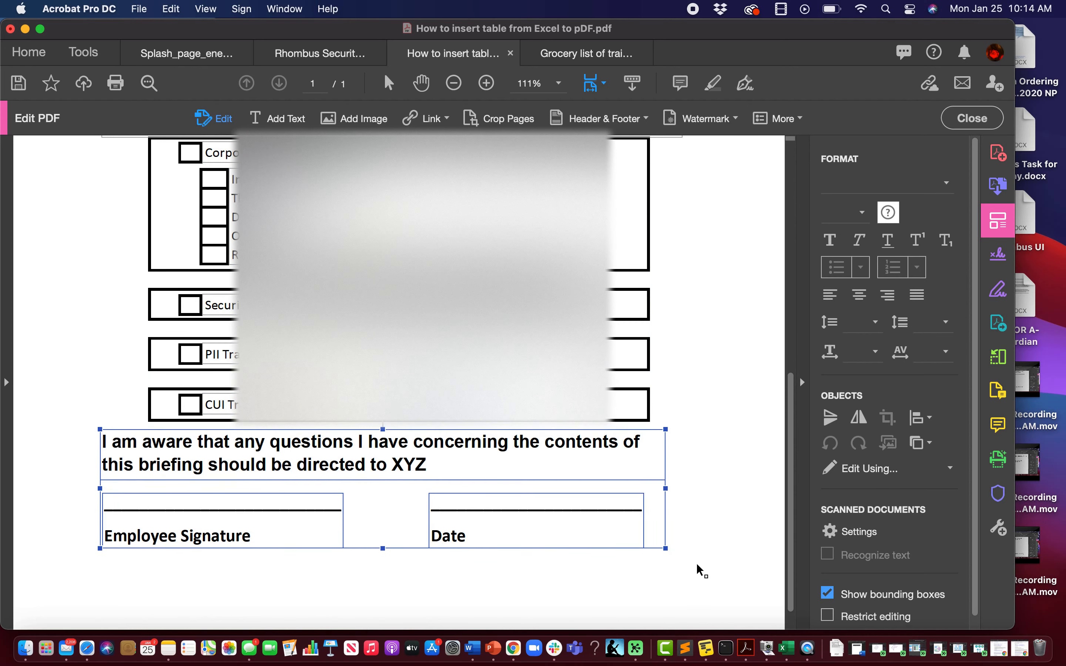
pyautogui.press('Down')
pyautogui.press('Down')
pyautogui.press('Down')
pyautogui.press('Down')
pyautogui.press('Down')
pyautogui.press('Down')
pyautogui.press('Down')
pyautogui.press('Down')
pyautogui.press('Down')
pyautogui.press('Down')
pyautogui.press('Down')
pyautogui.press('Down')
pyautogui.press('Down')
pyautogui.press('Down')
pyautogui.press('Down')
pyautogui.press('Down')
pyautogui.press('Down')
pyautogui.press('Down')
pyautogui.press('Down')
pyautogui.press('Down')
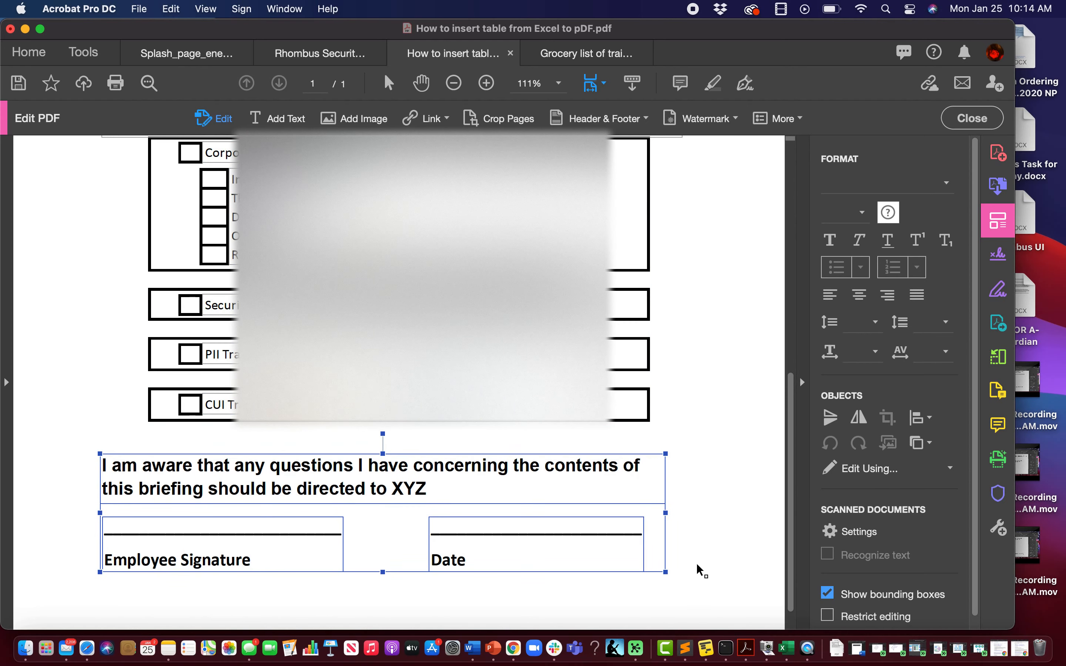
pyautogui.press('Down')
pyautogui.press('Down')
pyautogui.press('Down')
pyautogui.press('Down')
pyautogui.press('Down')
pyautogui.press('Down')
pyautogui.press('Down')
pyautogui.press('Down')
pyautogui.press('Down')
pyautogui.press('Down')
pyautogui.press('Down')
pyautogui.press('Down')
pyautogui.press('Down')
pyautogui.press('Down')
pyautogui.press('Down')
pyautogui.press('Right')
pyautogui.press('Right')
pyautogui.press('Right')
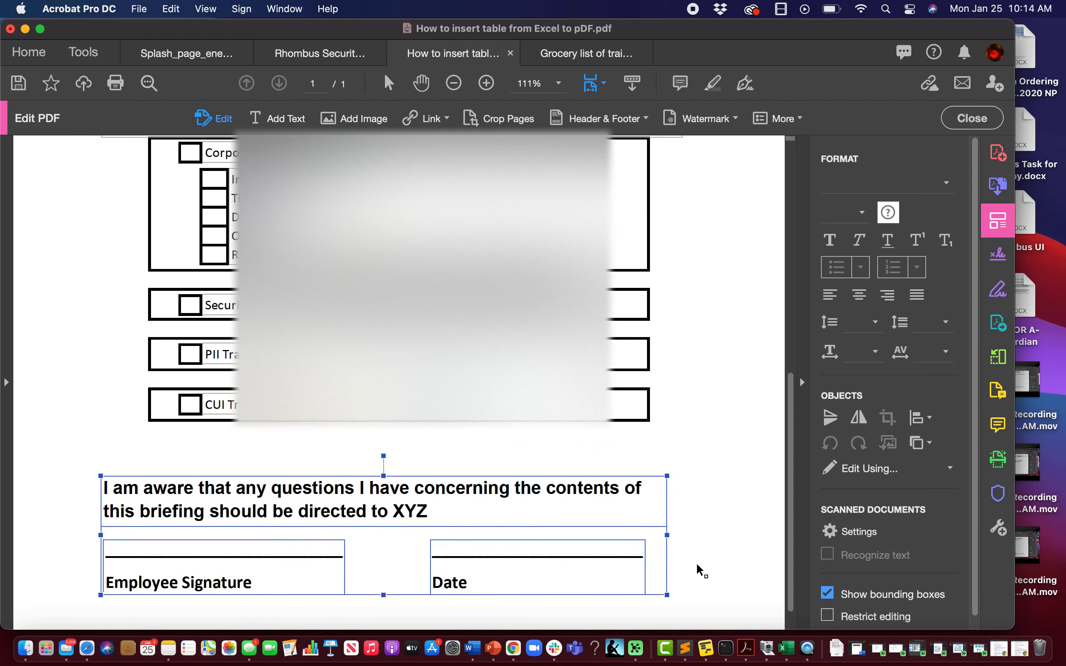
pyautogui.press('Down')
pyautogui.press('Down')
pyautogui.press('Down')
pyautogui.press('Down')
pyautogui.press('Down')
pyautogui.press('Down')
pyautogui.press('Down')
pyautogui.press('Down')
pyautogui.press('Down')
pyautogui.press('Down')
pyautogui.press('Down')
pyautogui.press('Down')
pyautogui.press('Down')
pyautogui.press('Down')
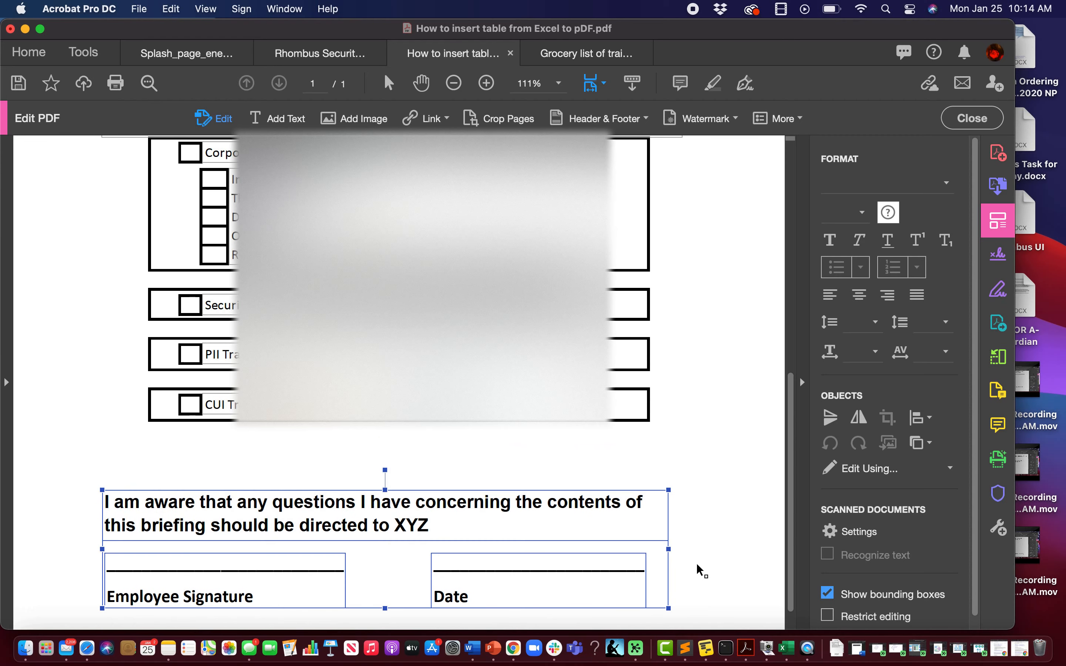
# Move the "affirm and attest" paragraph up towards the SECURITY BRIEFING ACKNOWLEDGEMENT title so it clears the pasted table
pyautogui.scroll(5, 766, 418)
pyautogui.scroll(4, 767, 418)
pyautogui.moveTo(235, 331); pyautogui.dragTo(238, 281)
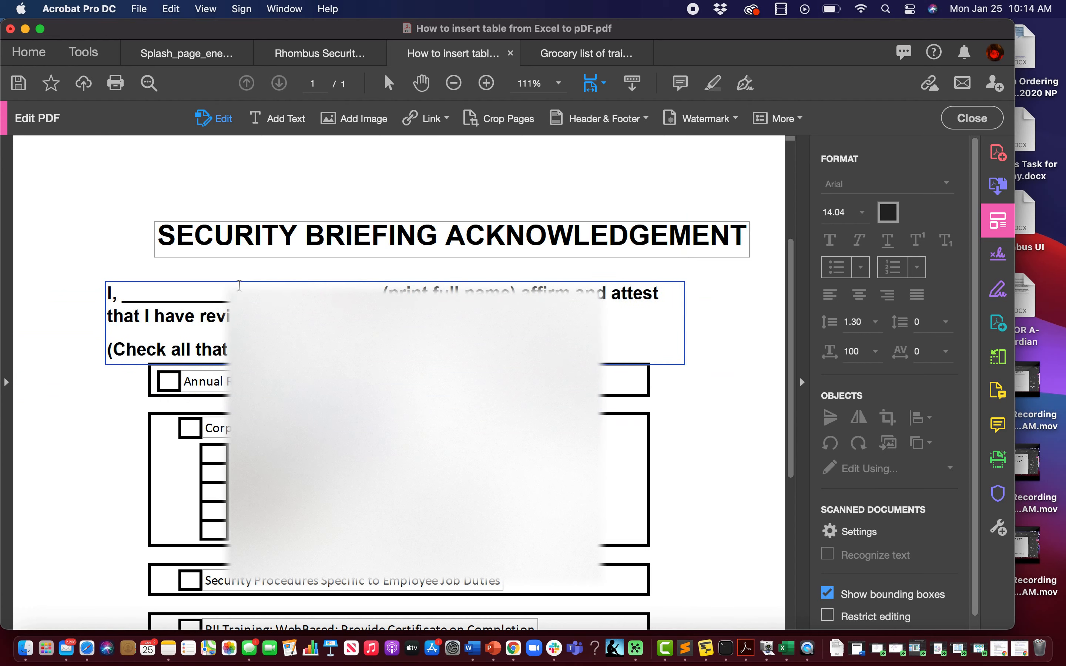
pyautogui.click(239, 285)
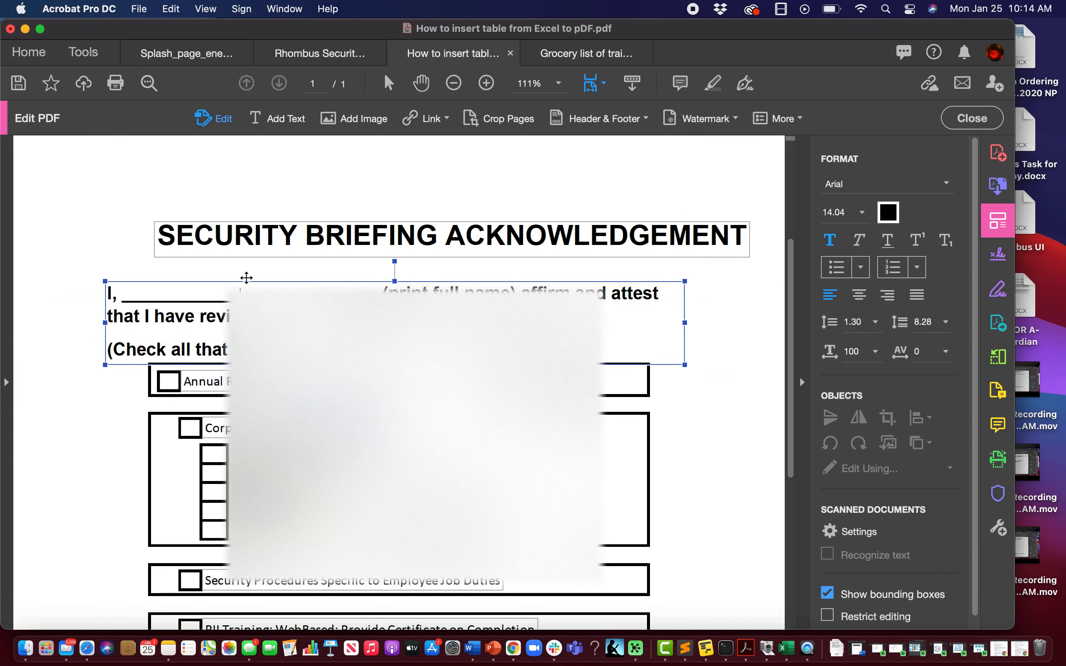
pyautogui.moveTo(246, 278); pyautogui.dragTo(246, 264)
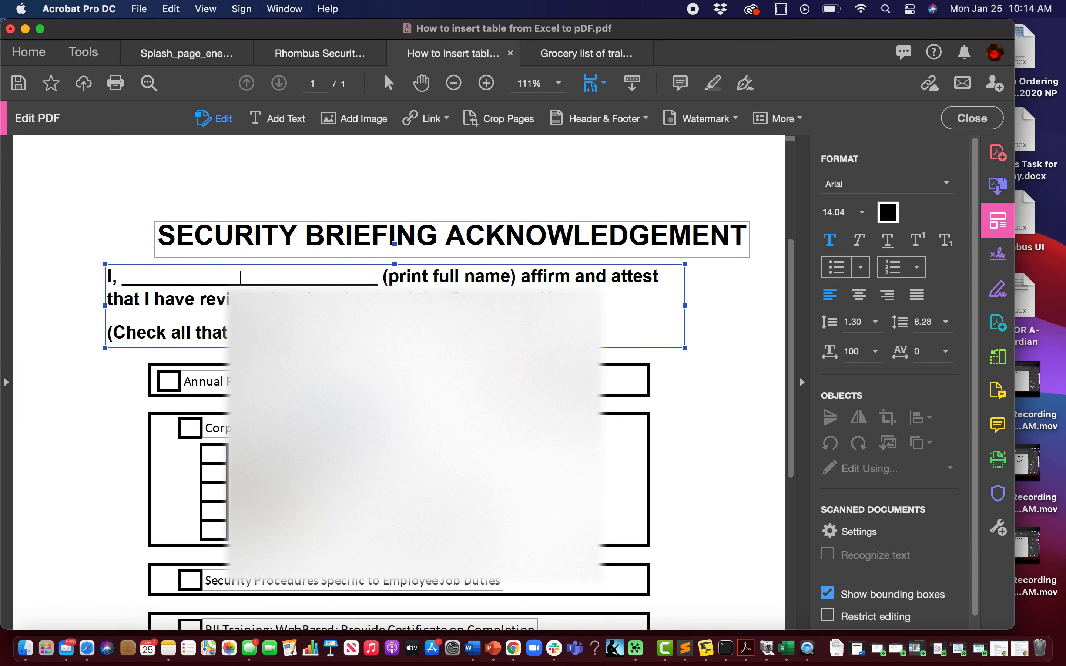
# Review the form's layout from the company logo through the checklist table to the signature and date lines
pyautogui.scroll(-5, 667, 437)
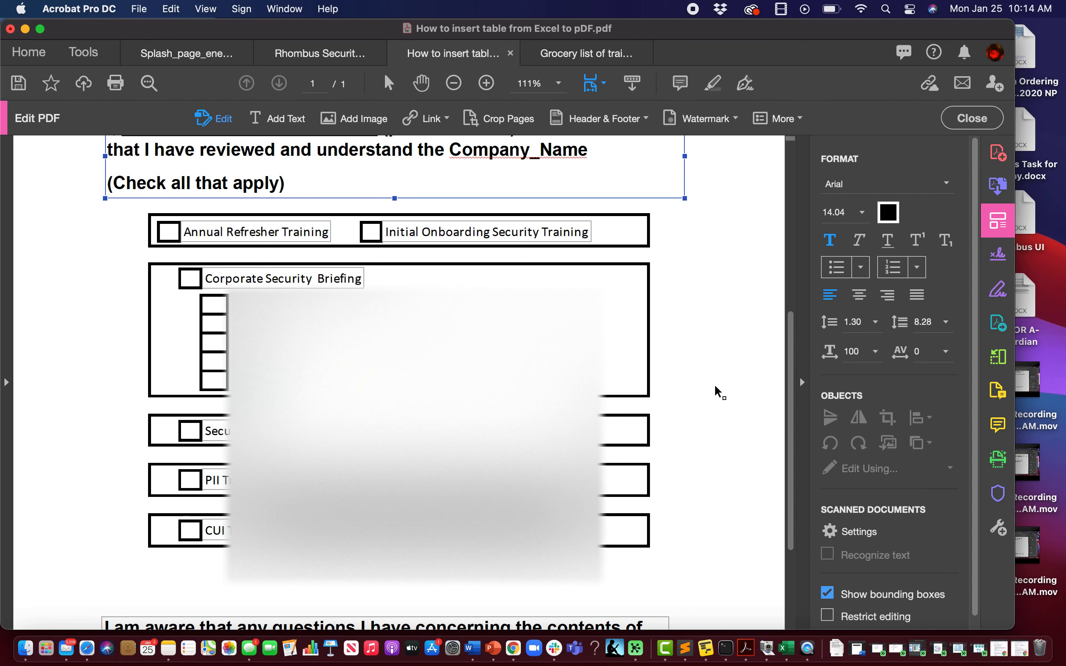
pyautogui.scroll(4, 715, 384)
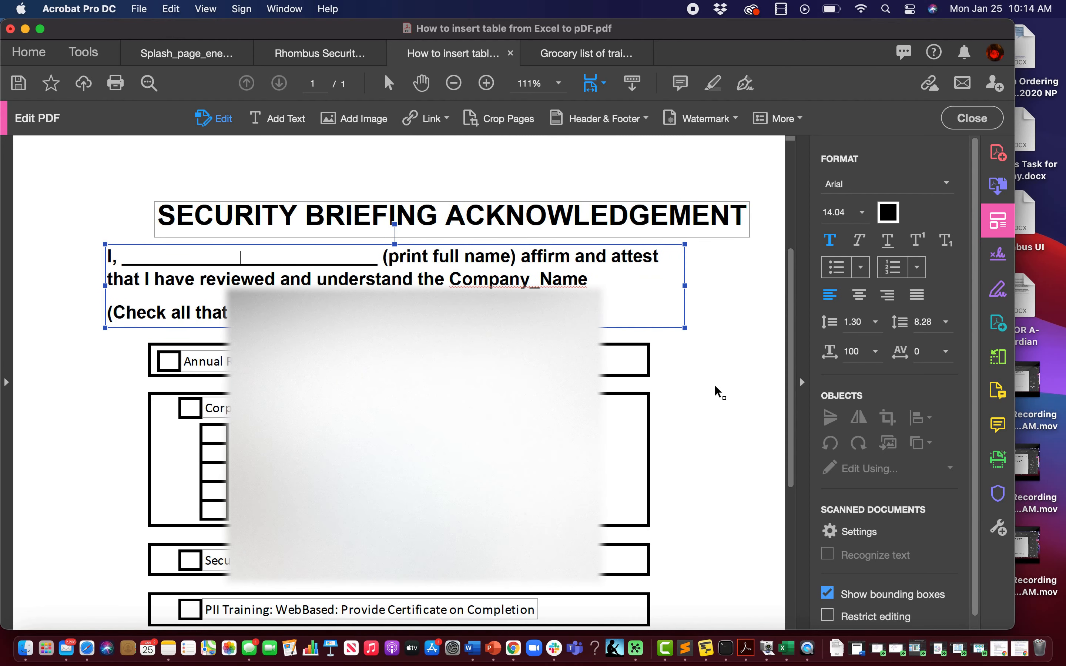
pyautogui.scroll(5, 715, 385)
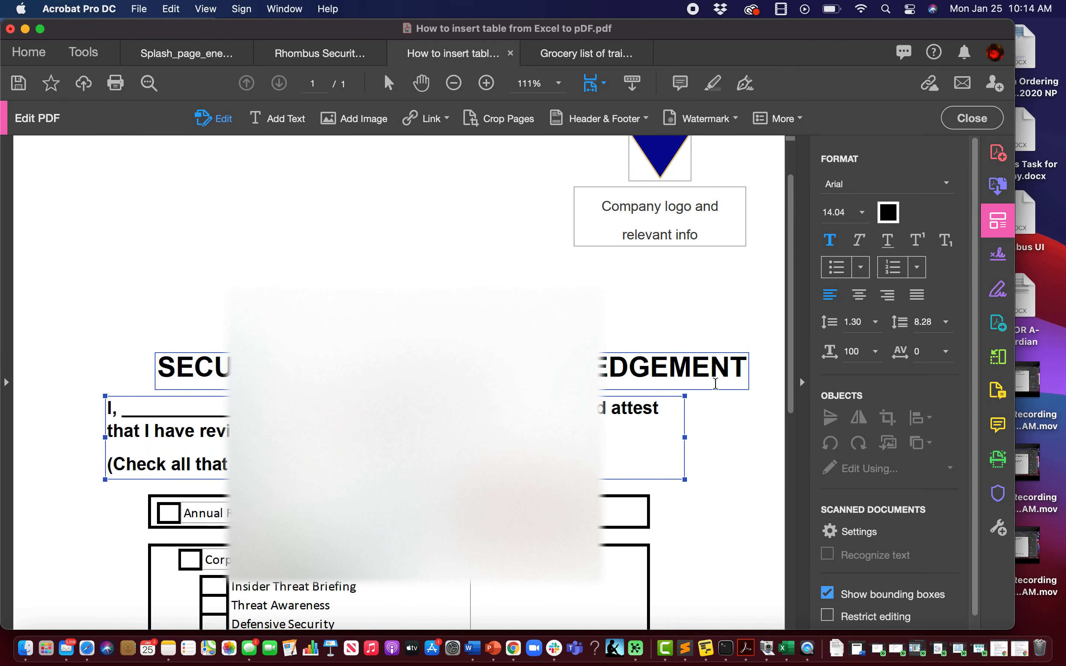
pyautogui.scroll(1, 663, 324)
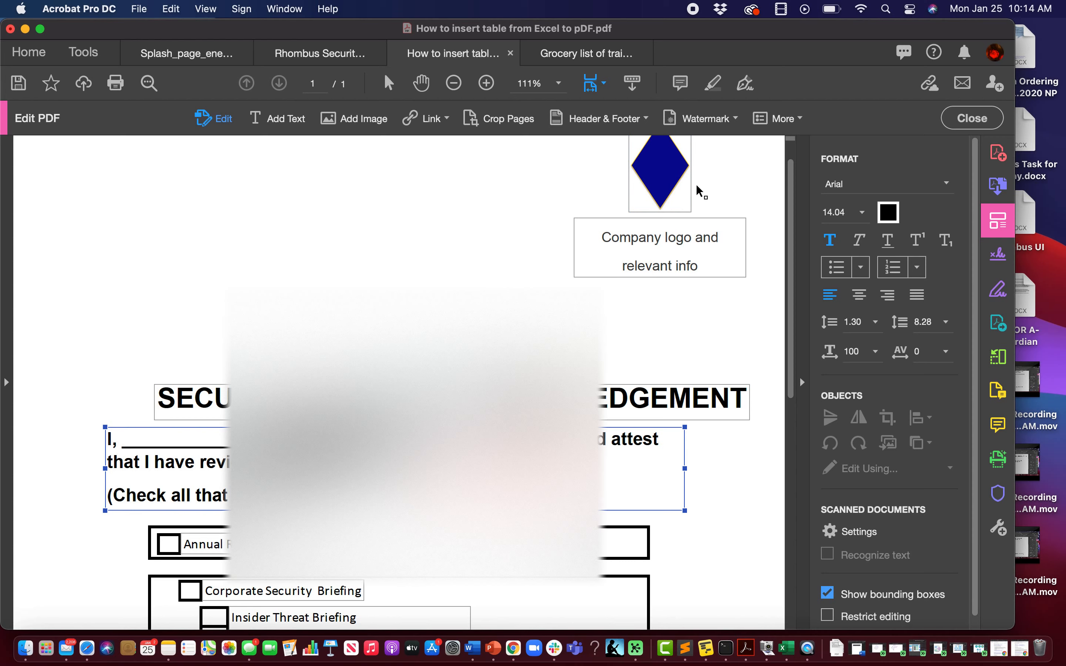
pyautogui.scroll(-1, 583, 270)
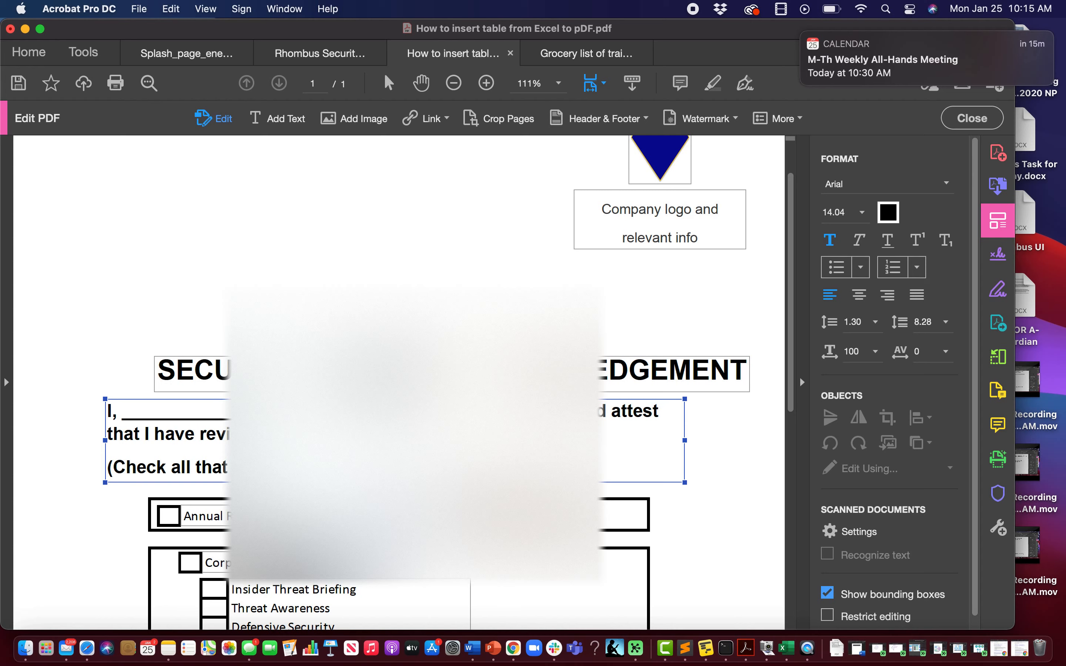
pyautogui.scroll(-3, 399, 384)
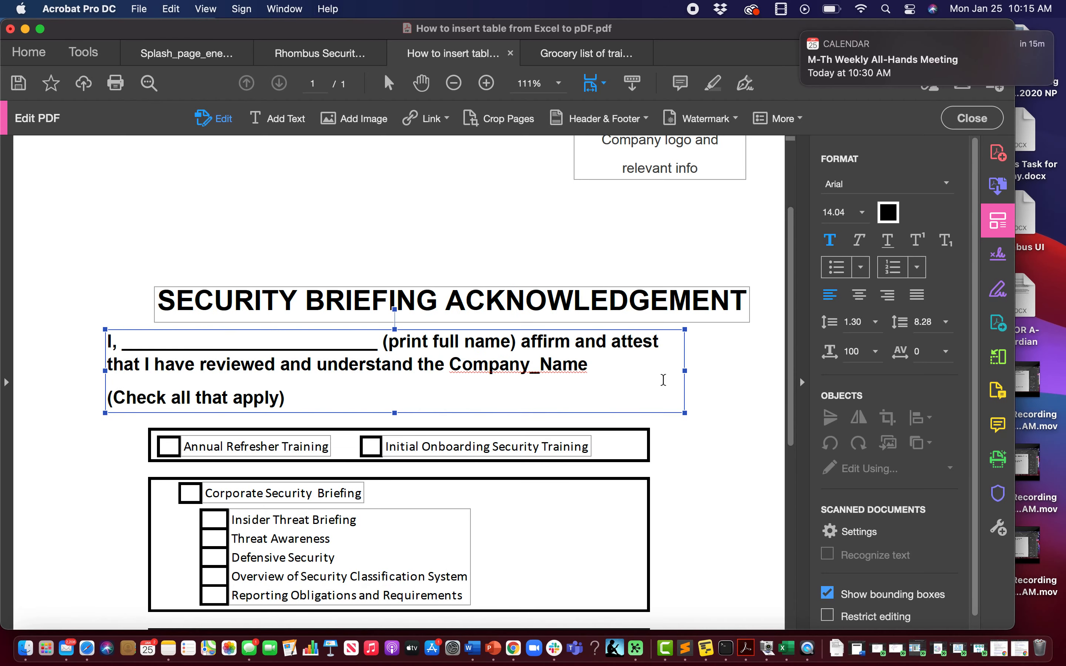
pyautogui.scroll(-5, 719, 491)
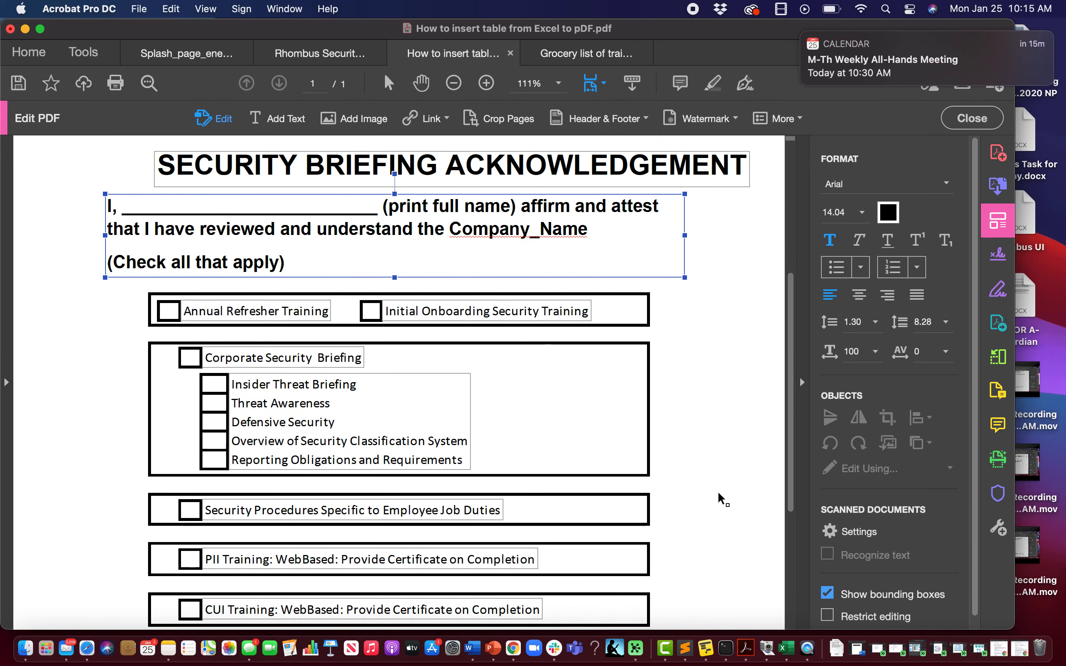
pyautogui.scroll(-2, 632, 459)
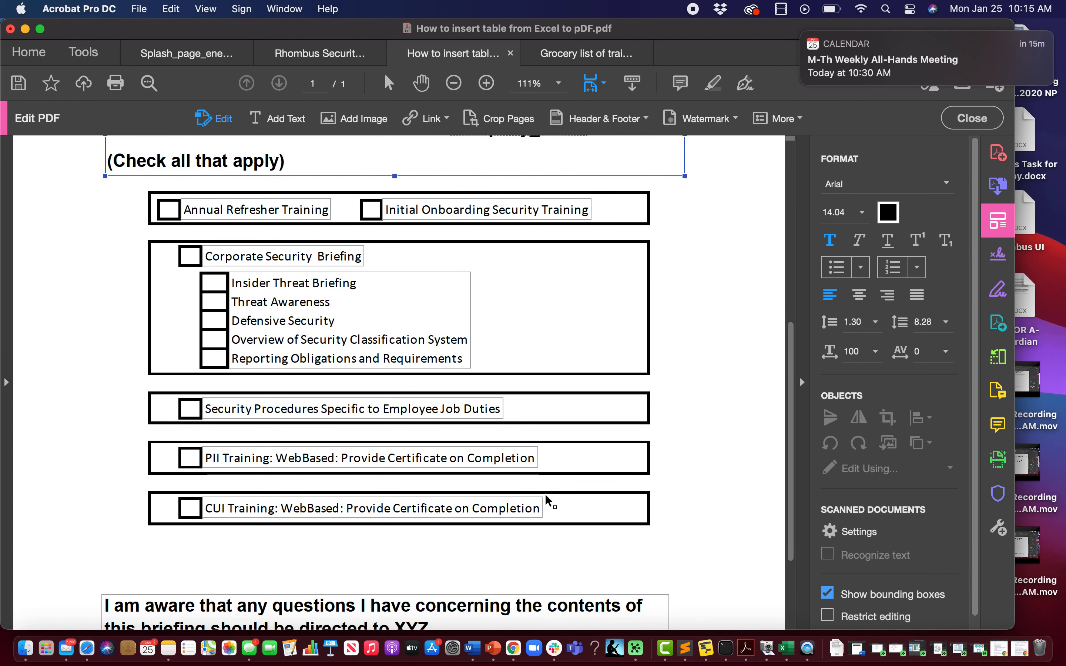
pyautogui.scroll(-3, 572, 525)
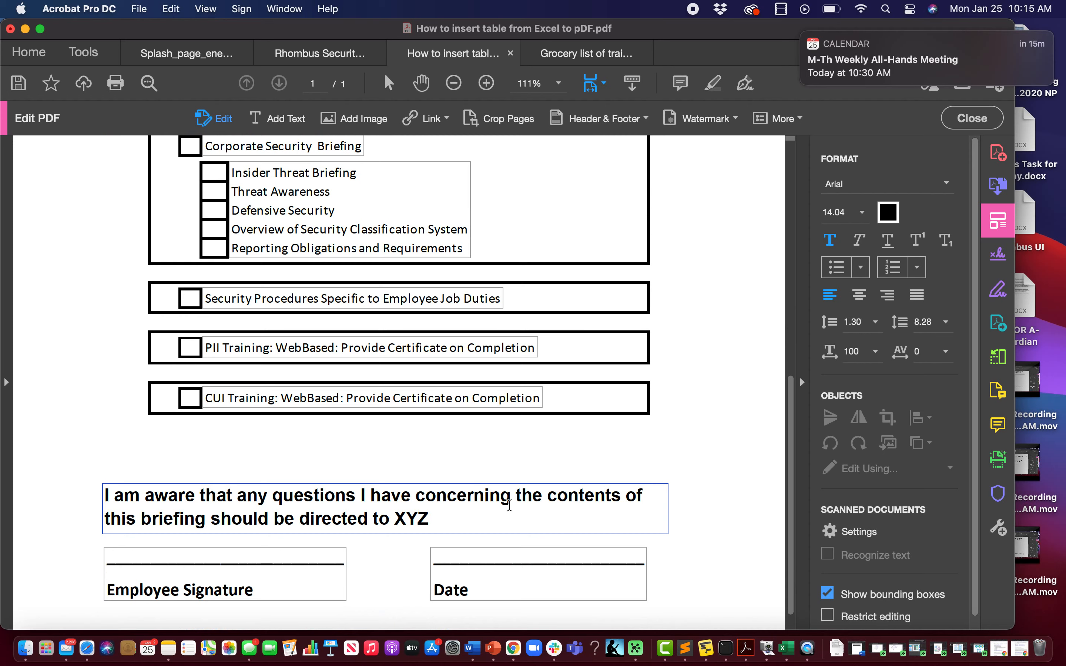
pyautogui.scroll(3, 521, 439)
pyautogui.scroll(1, 520, 434)
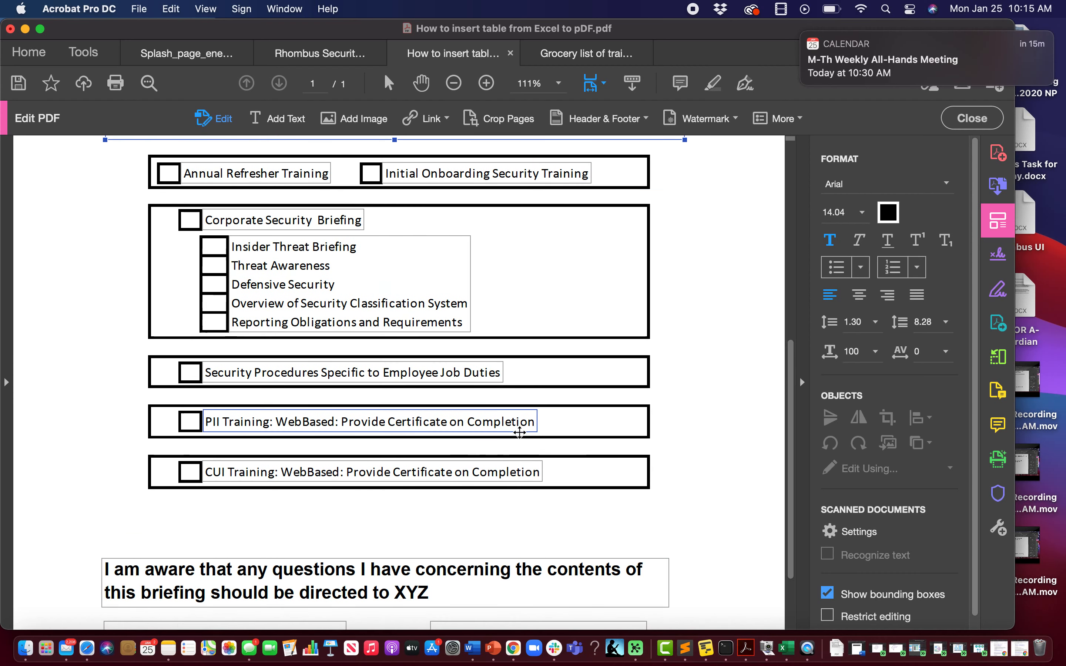